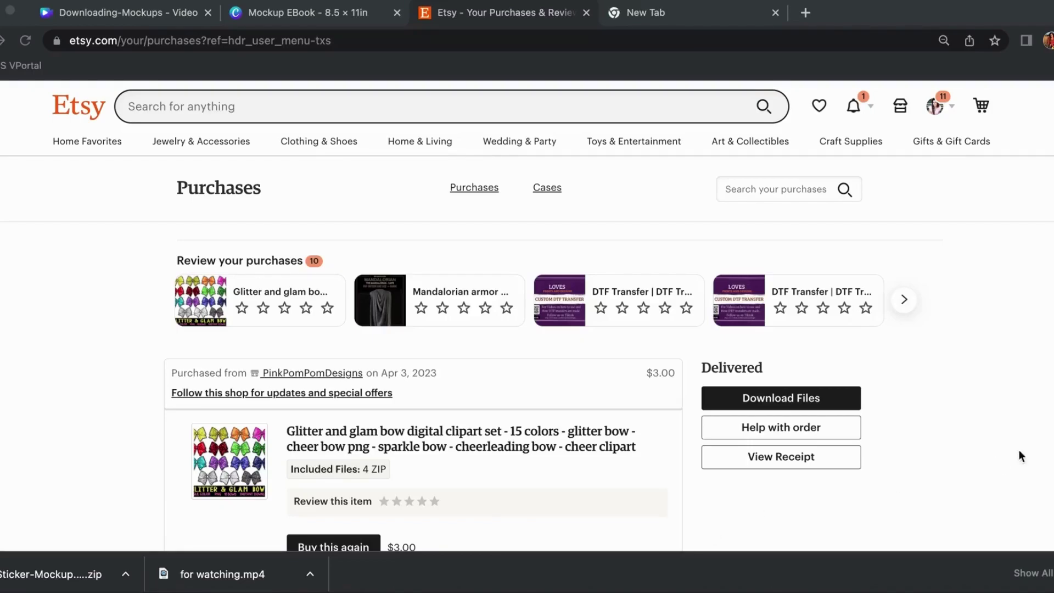
# - Go to Etsy's Purchases page from the account menu and skim the order list
pyautogui.click(942, 107)
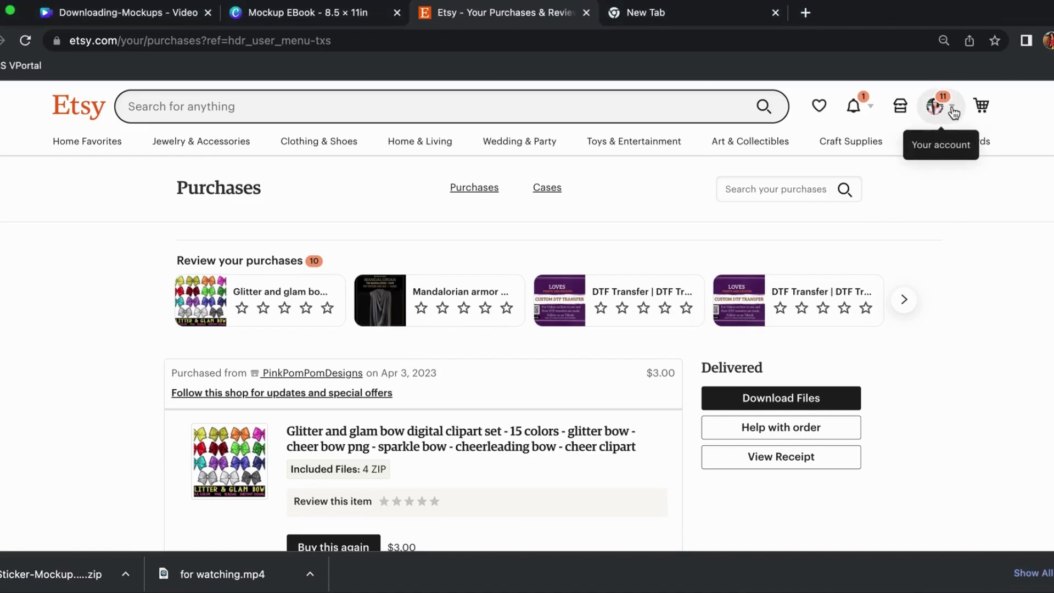
pyautogui.click(955, 107)
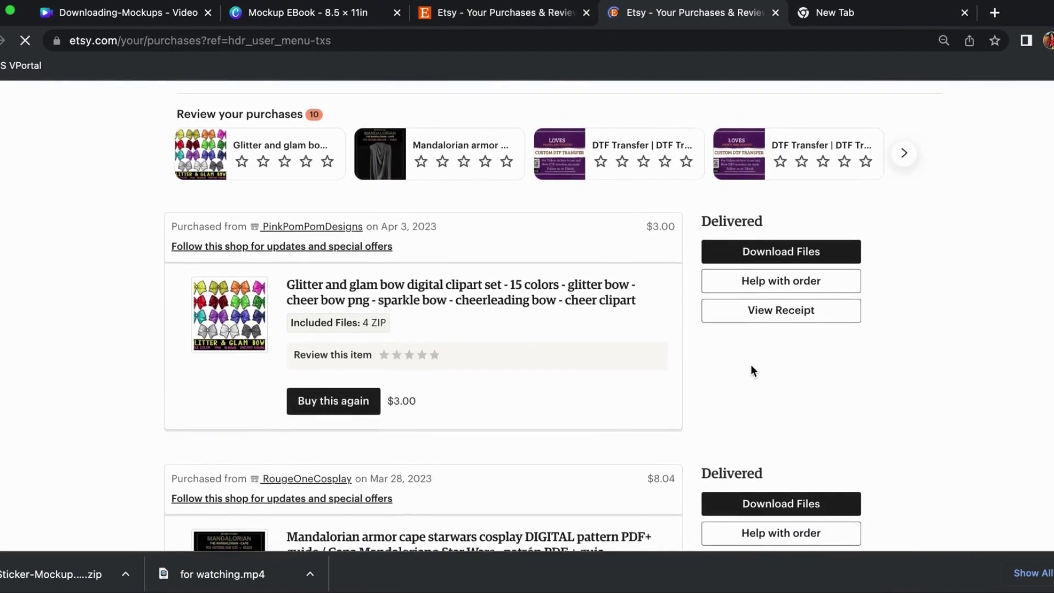
pyautogui.scroll(-5, 751, 364)
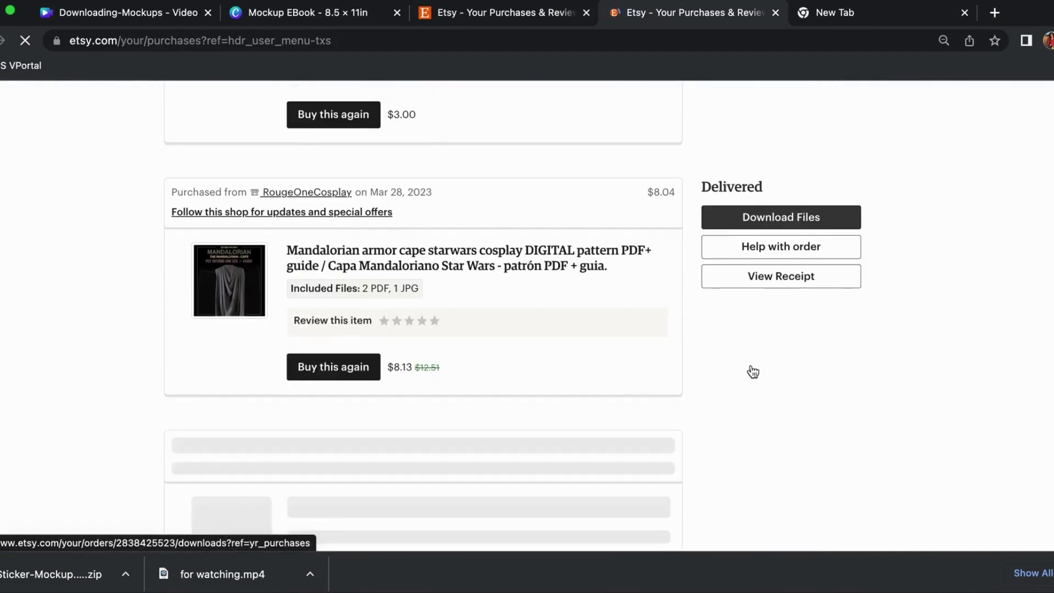
pyautogui.scroll(2, 751, 364)
pyautogui.scroll(9, 751, 365)
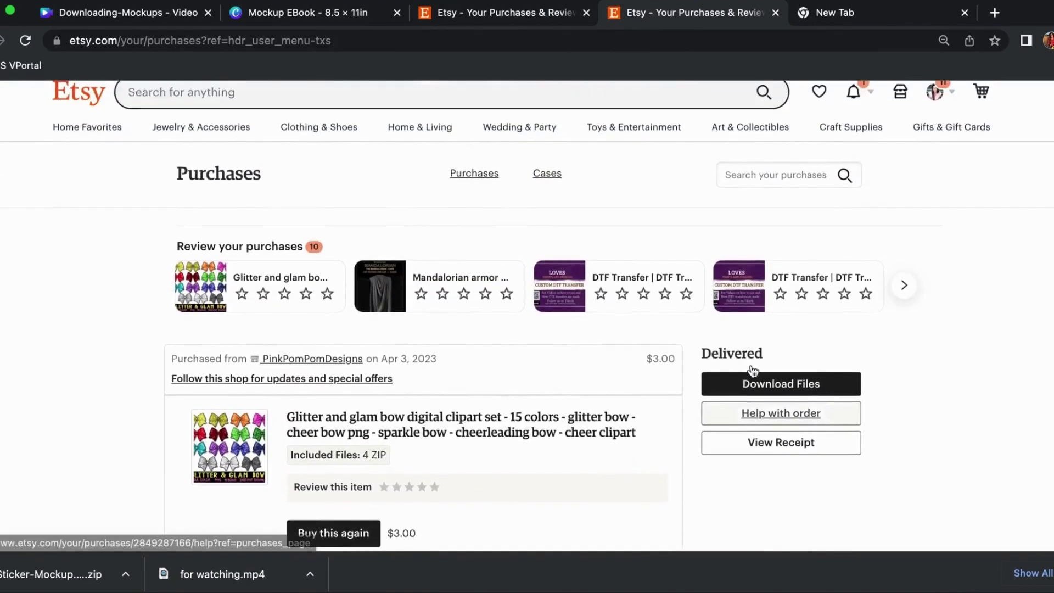
# - Search past purchases for 'mockup' and scroll through the matching orders
pyautogui.click(741, 188)
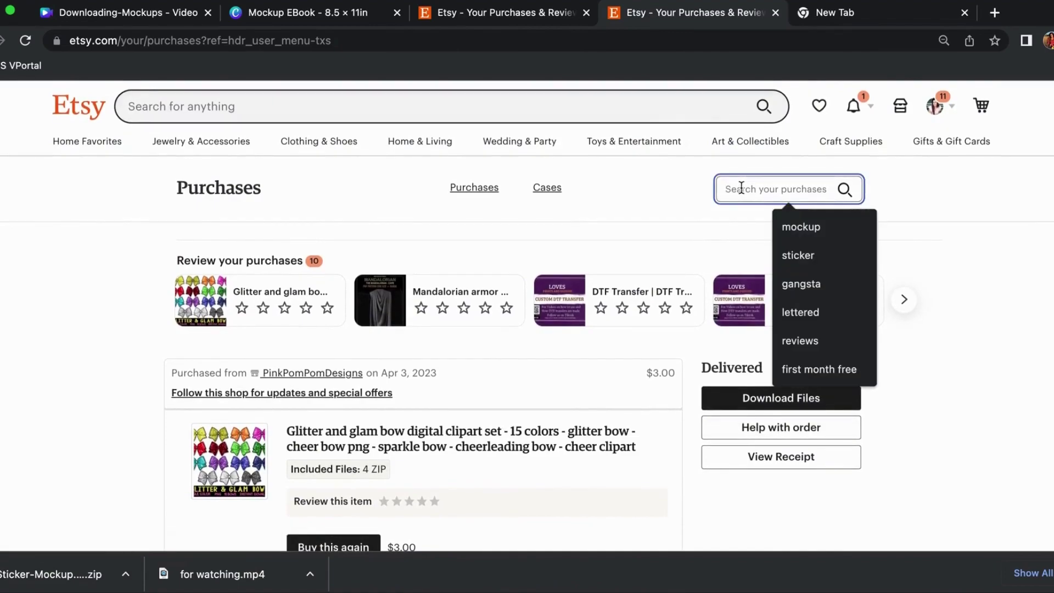
pyautogui.write('mock')
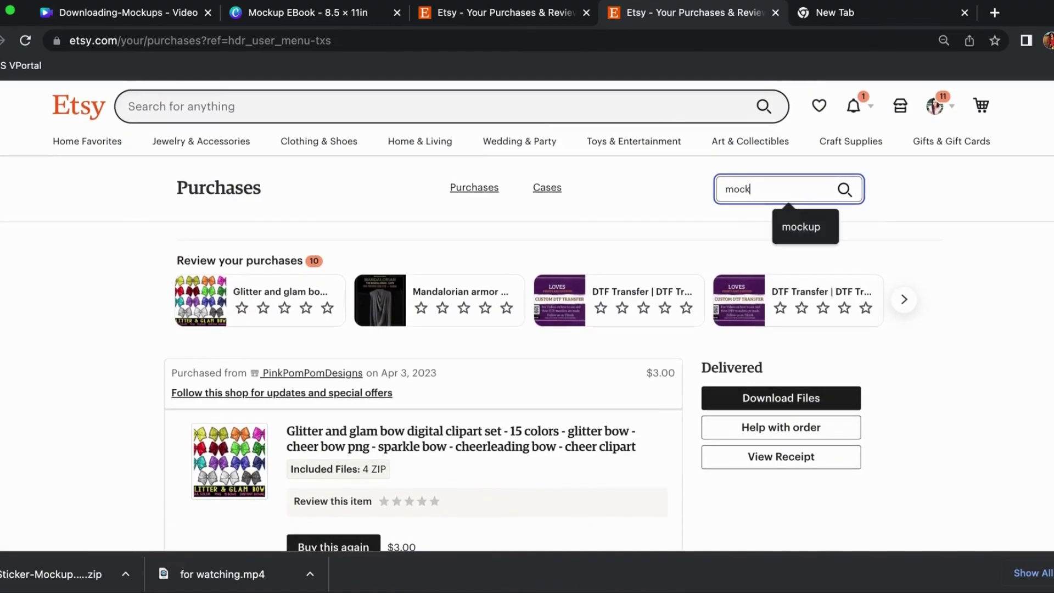
pyautogui.write('up')
pyautogui.press('Return')
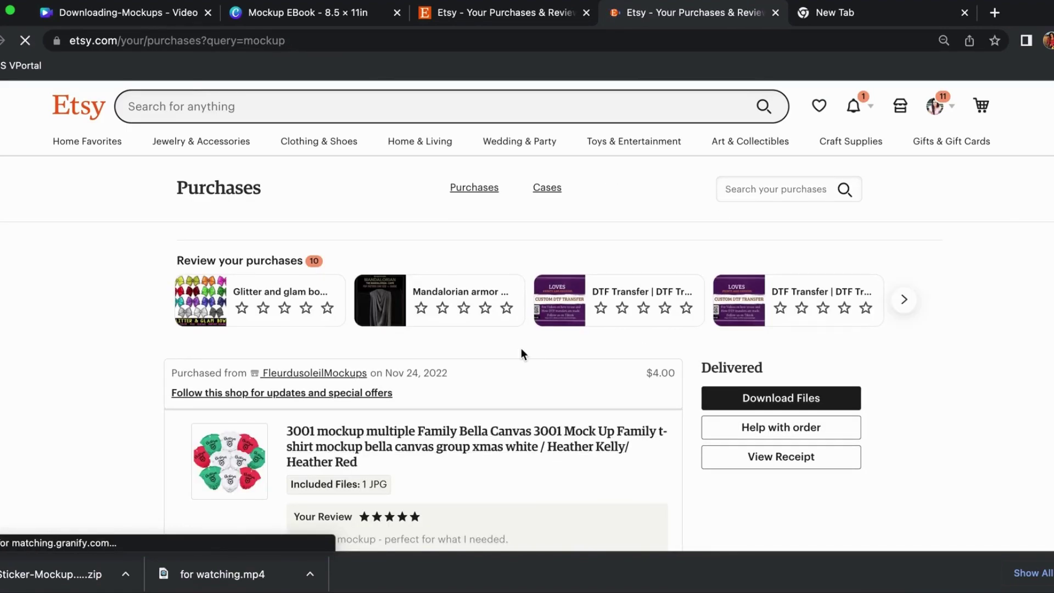
pyautogui.scroll(-3, 522, 352)
pyautogui.scroll(-7, 522, 351)
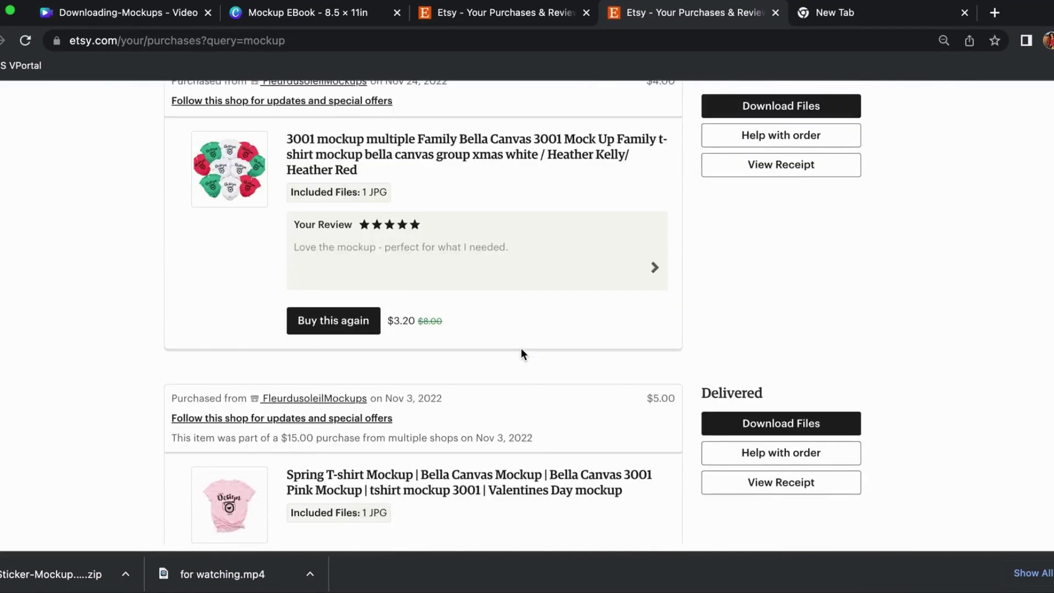
pyautogui.scroll(-1, 522, 354)
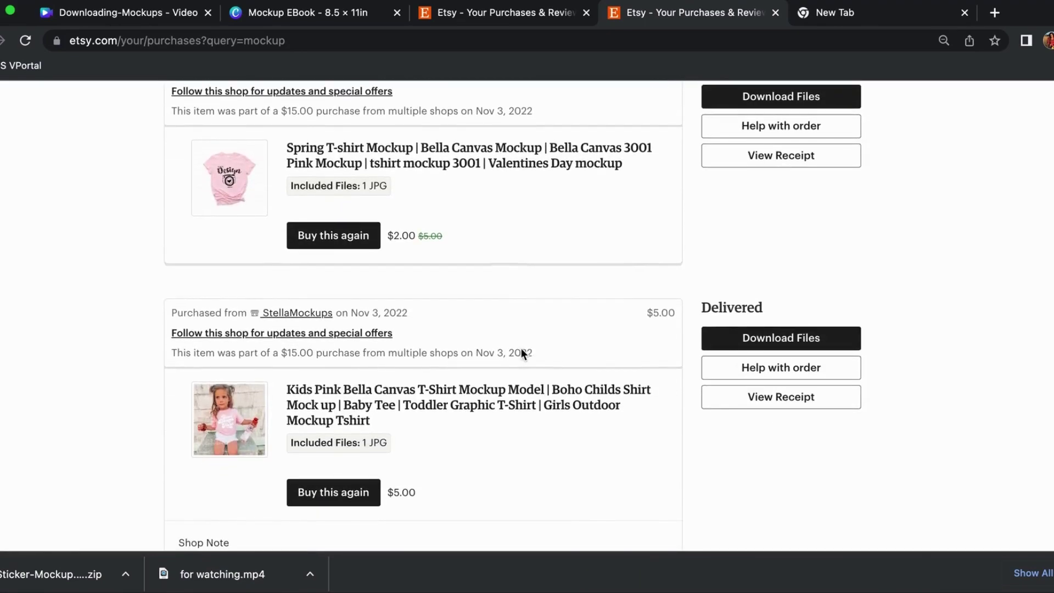
pyautogui.scroll(-1, 522, 349)
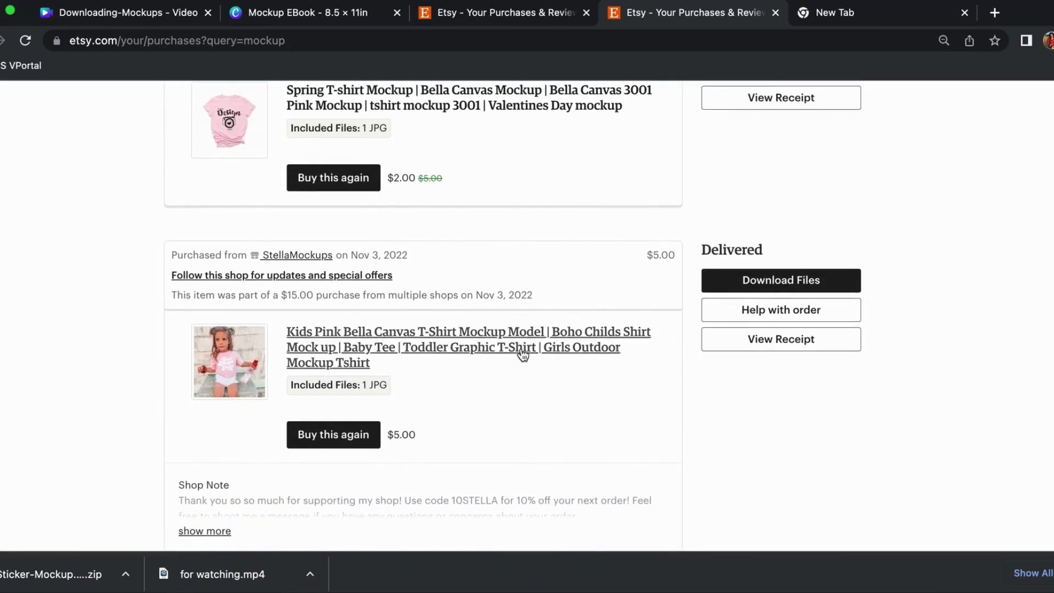
pyautogui.scroll(2, 523, 351)
# - Move to page 2 of the results to reach the Red Long Sleeve Shirt Mockup order
pyautogui.scroll(-9, 523, 354)
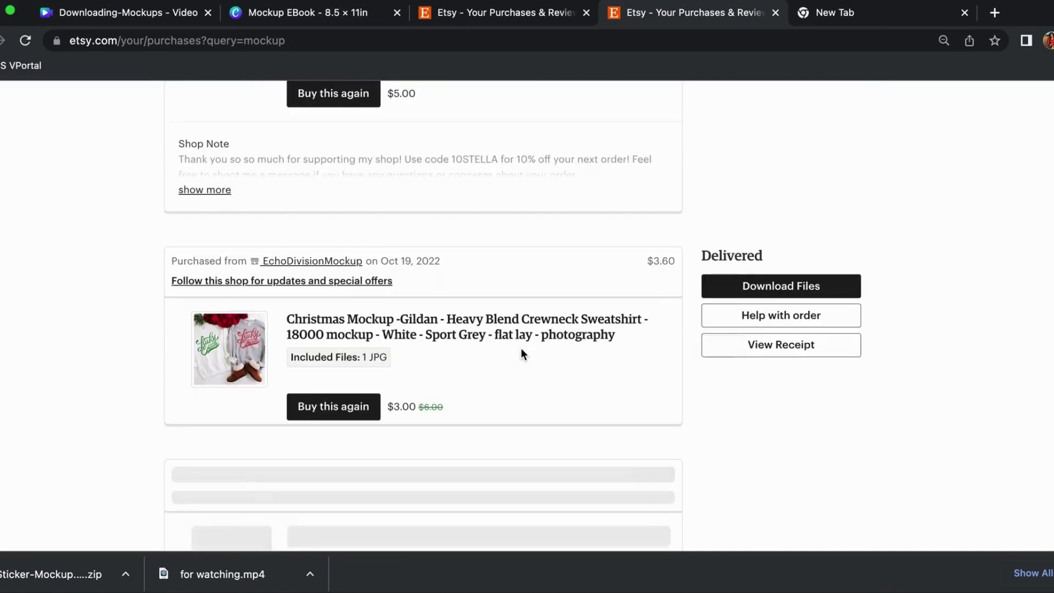
pyautogui.scroll(-8, 522, 354)
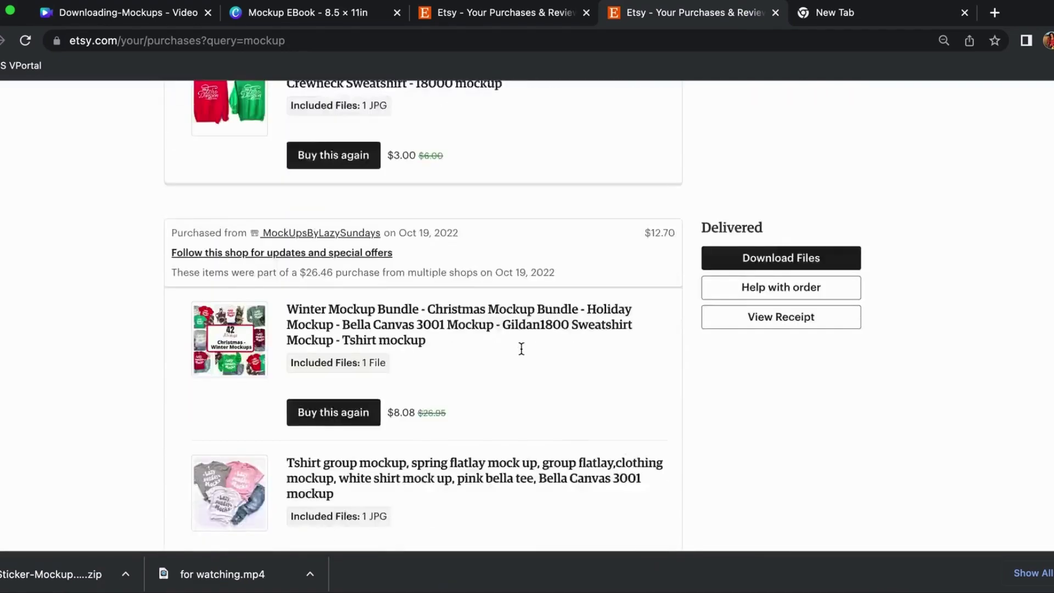
pyautogui.scroll(-2, 522, 348)
pyautogui.scroll(2, 522, 348)
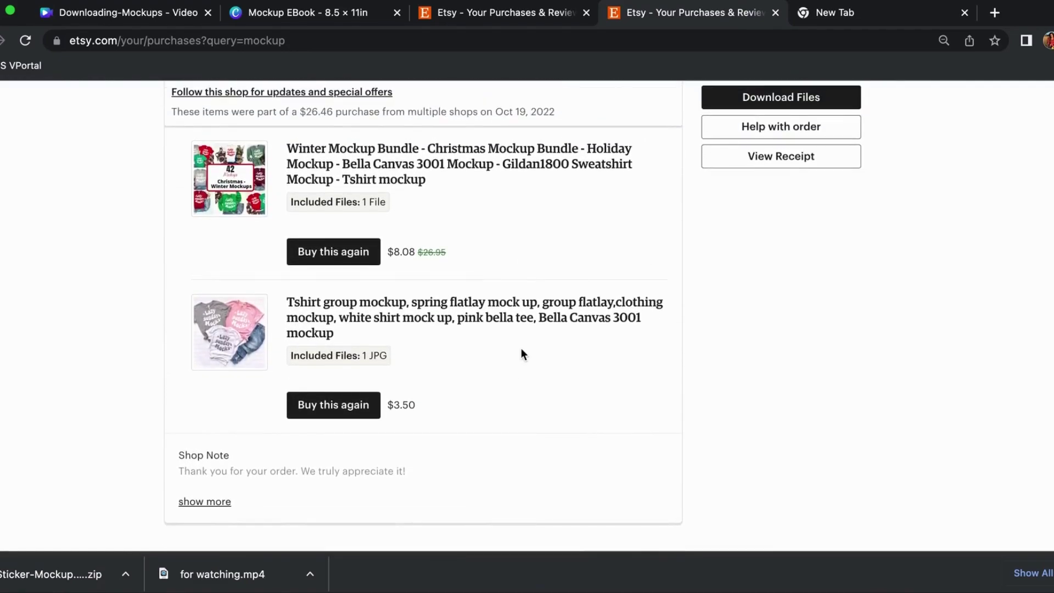
pyautogui.scroll(-8, 522, 280)
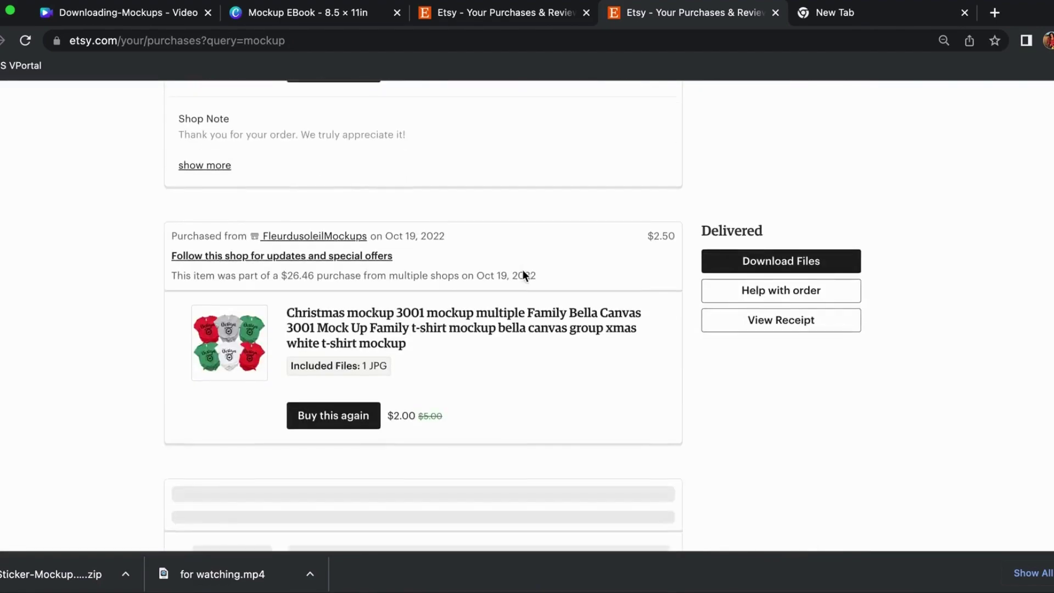
pyautogui.scroll(-7, 523, 274)
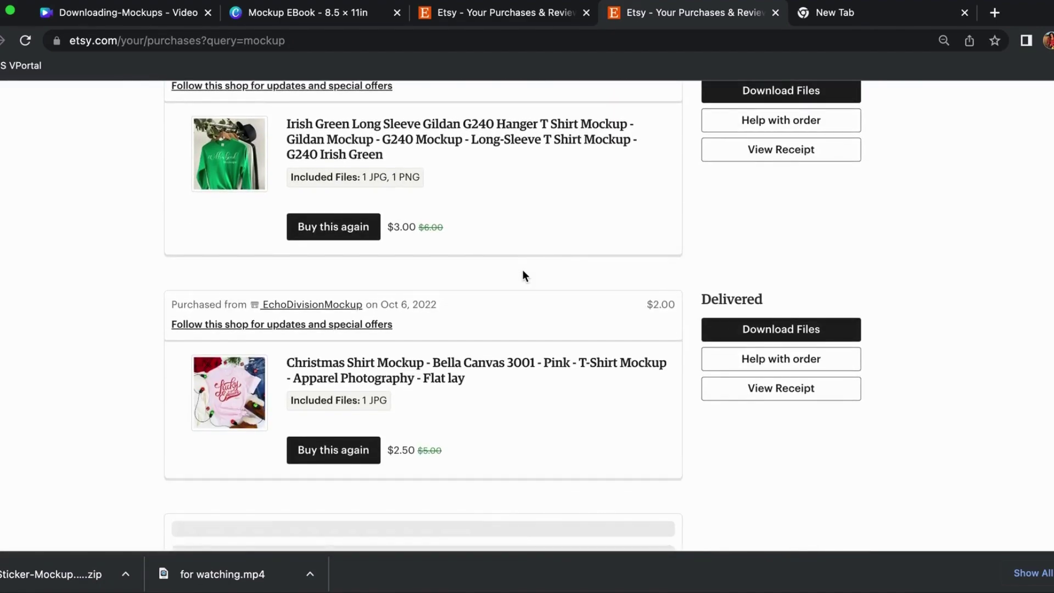
pyautogui.scroll(-13, 523, 274)
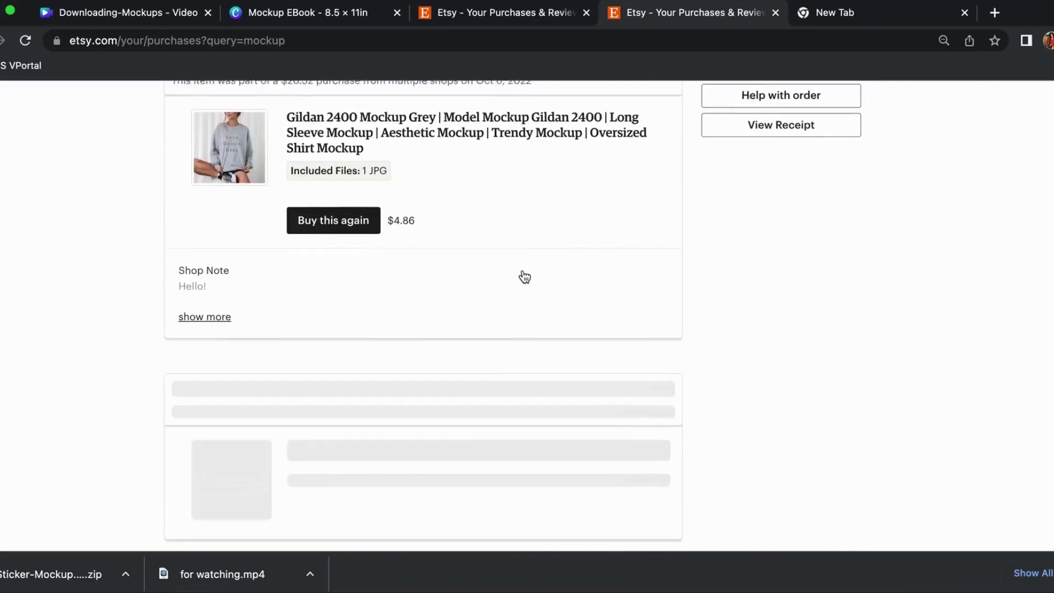
pyautogui.scroll(-1, 522, 269)
pyautogui.click(464, 403)
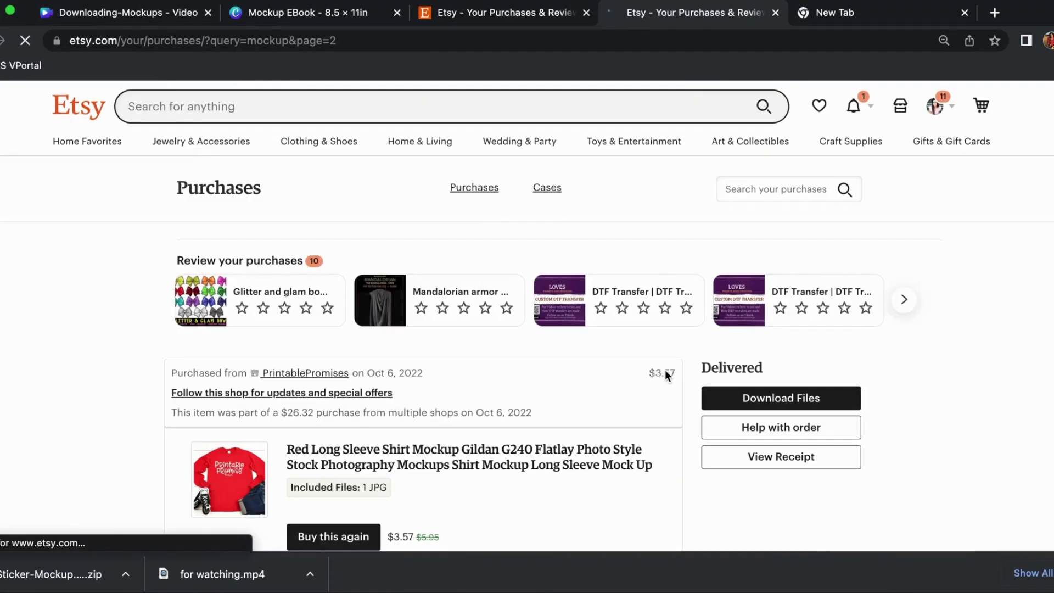
pyautogui.scroll(-2, 545, 425)
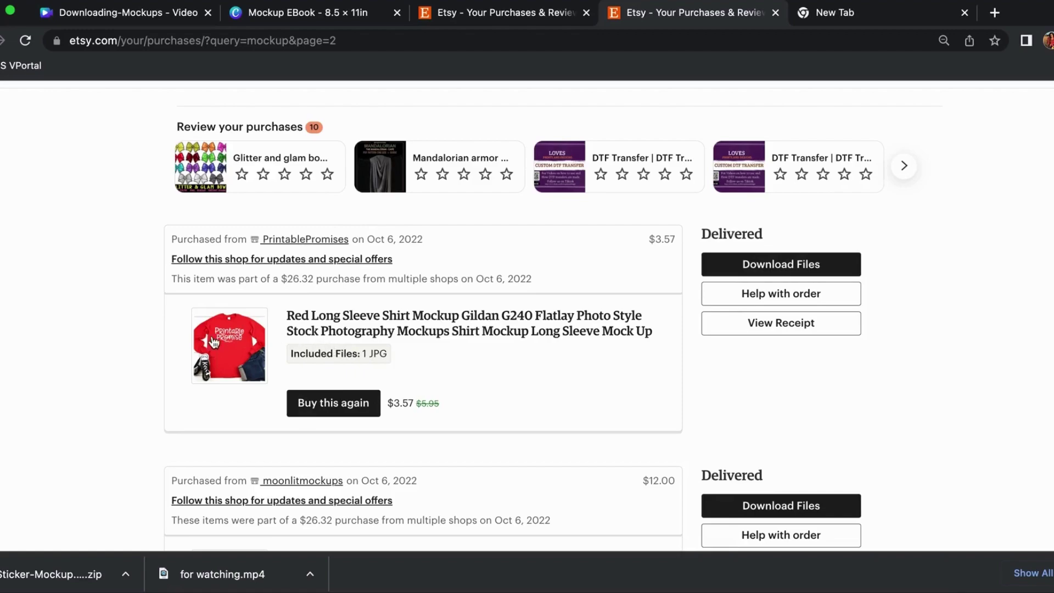
# - Download Gildang240RedLongSleeveShirtMockUPPrintablePromises.jpg from the red shirt order's files
pyautogui.click(776, 268)
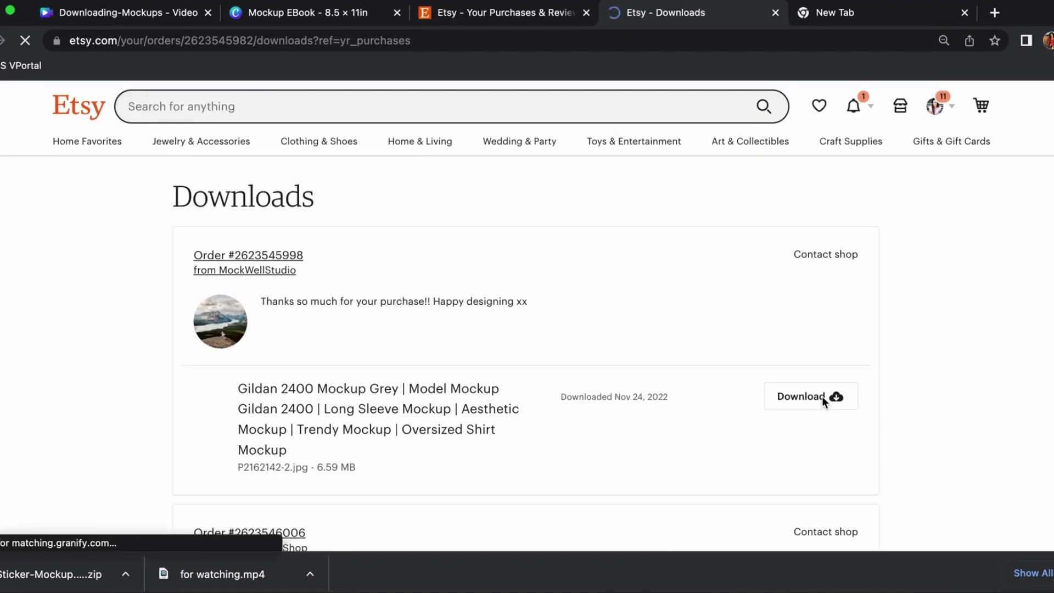
pyautogui.scroll(-4, 619, 371)
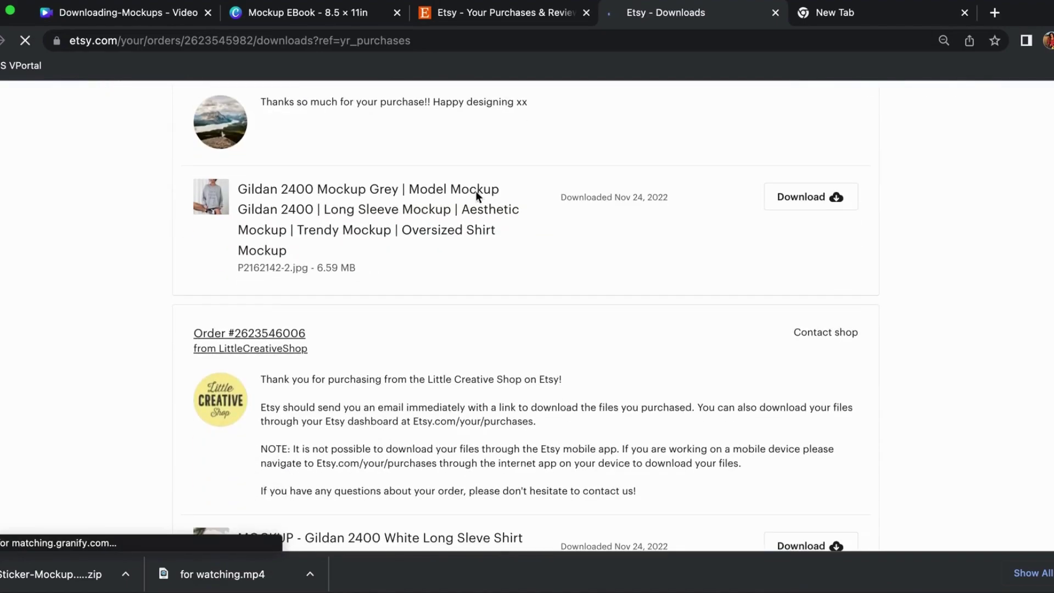
pyautogui.scroll(-2, 321, 258)
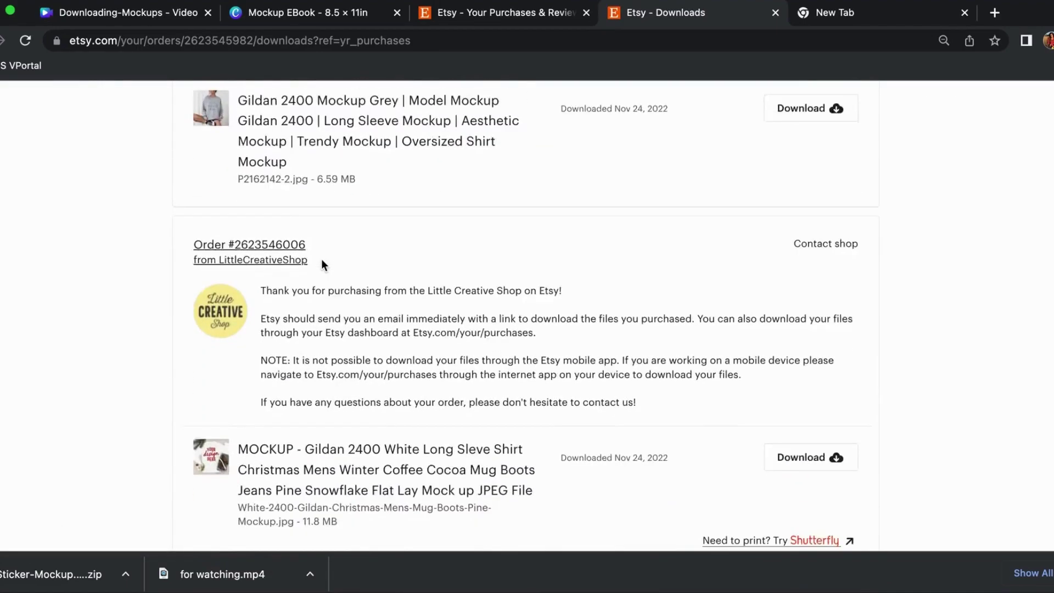
pyautogui.scroll(-9, 321, 259)
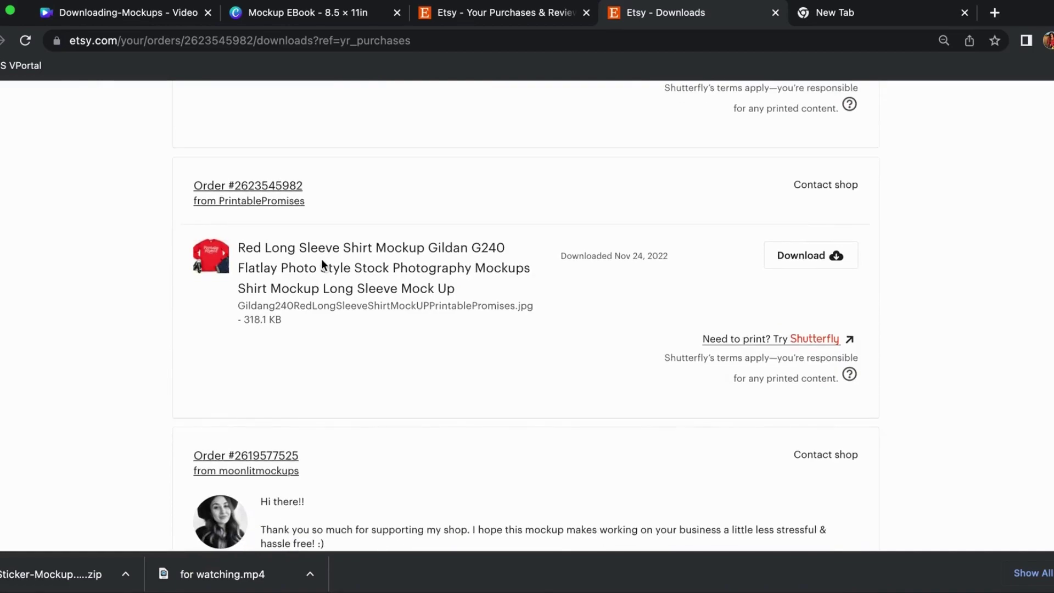
pyautogui.scroll(-1, 321, 258)
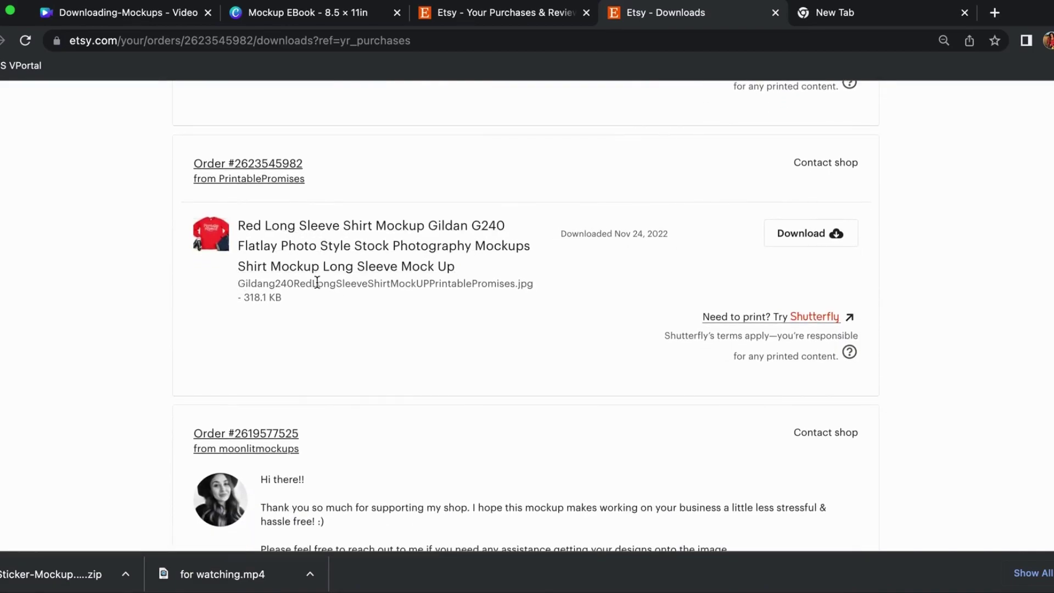
pyautogui.click(789, 242)
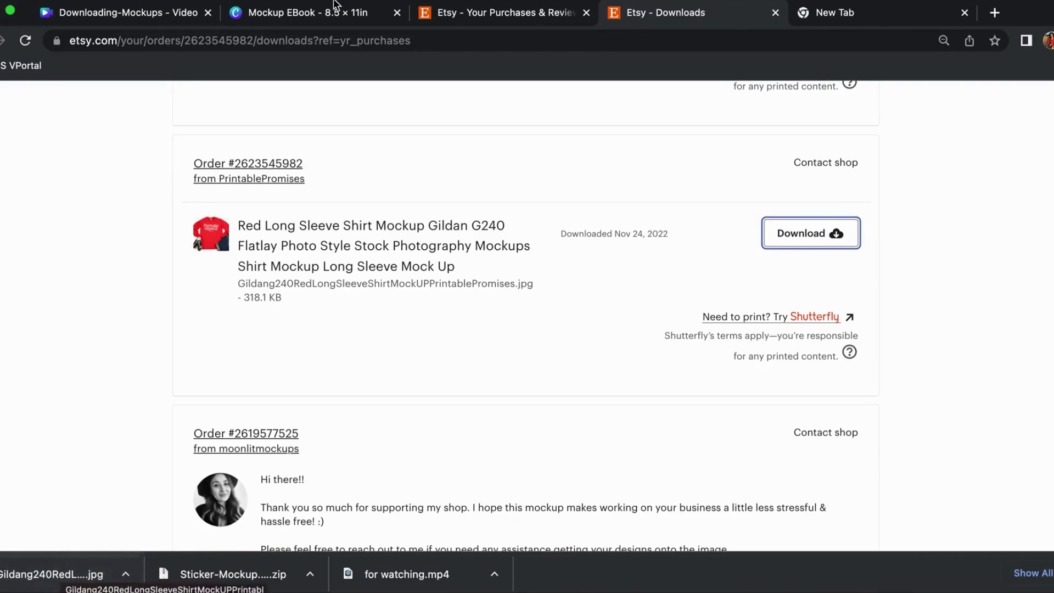
# - From Canva's home page, create a custom-size 2000 × 2000 px design
pyautogui.click(145, 14)
pyautogui.click(24, 110)
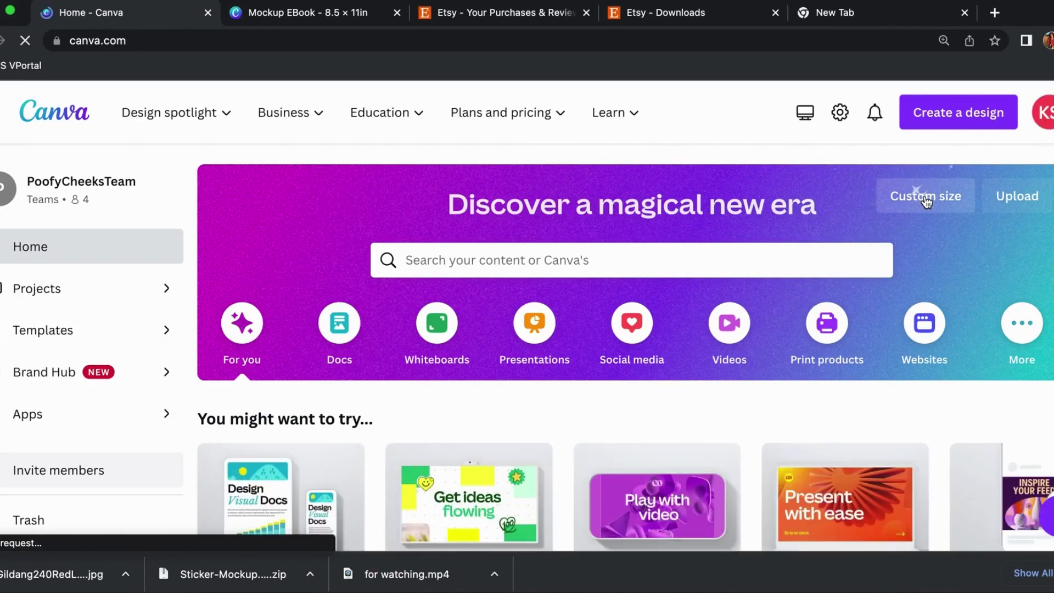
pyautogui.click(925, 199)
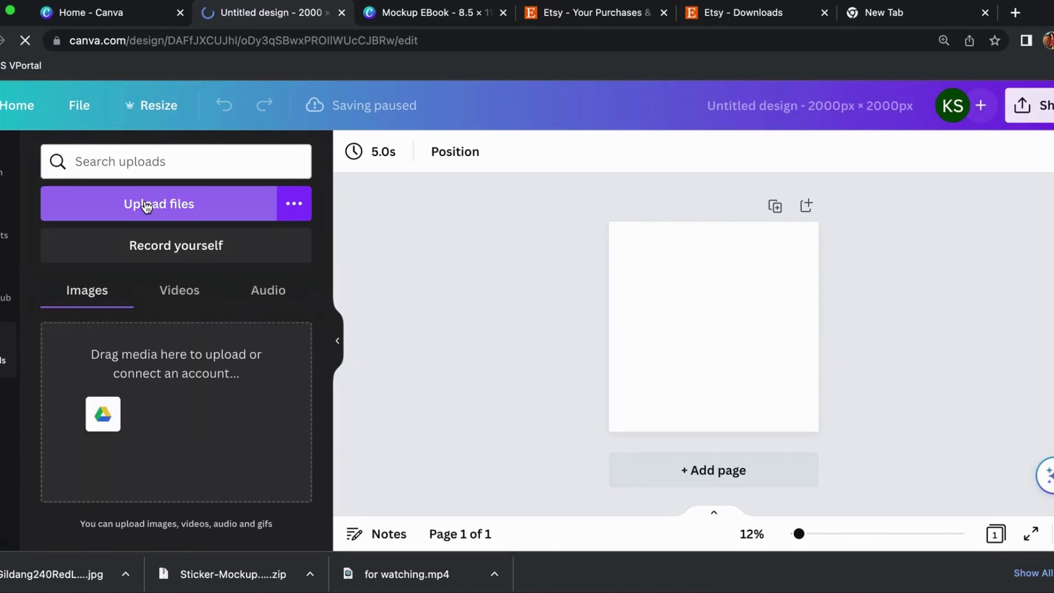
# - Upload the red long-sleeve shirt mockup JPG from the Downloads folder
pyautogui.click(144, 204)
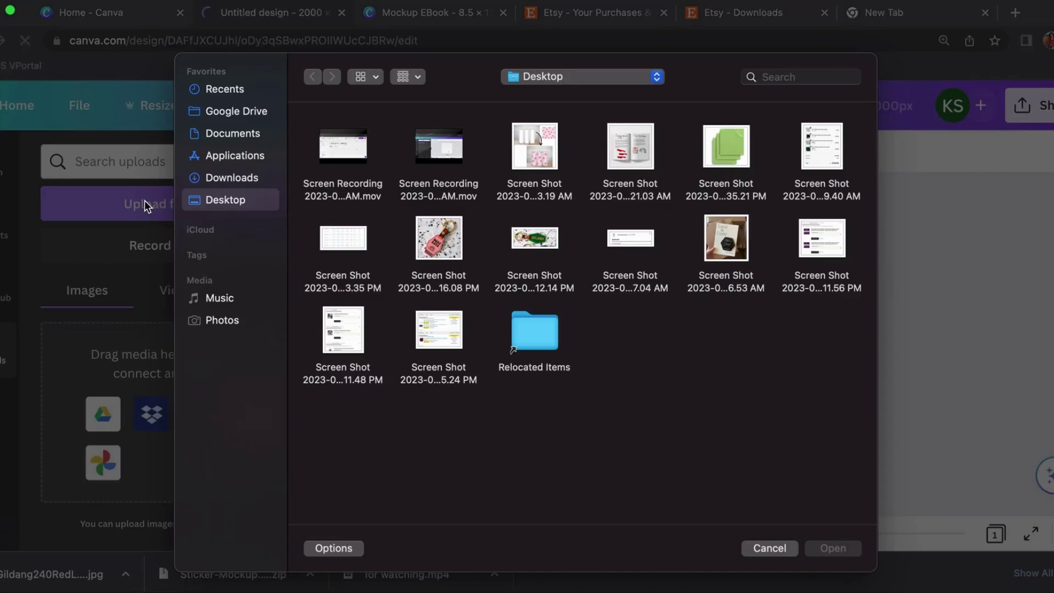
pyautogui.click(236, 176)
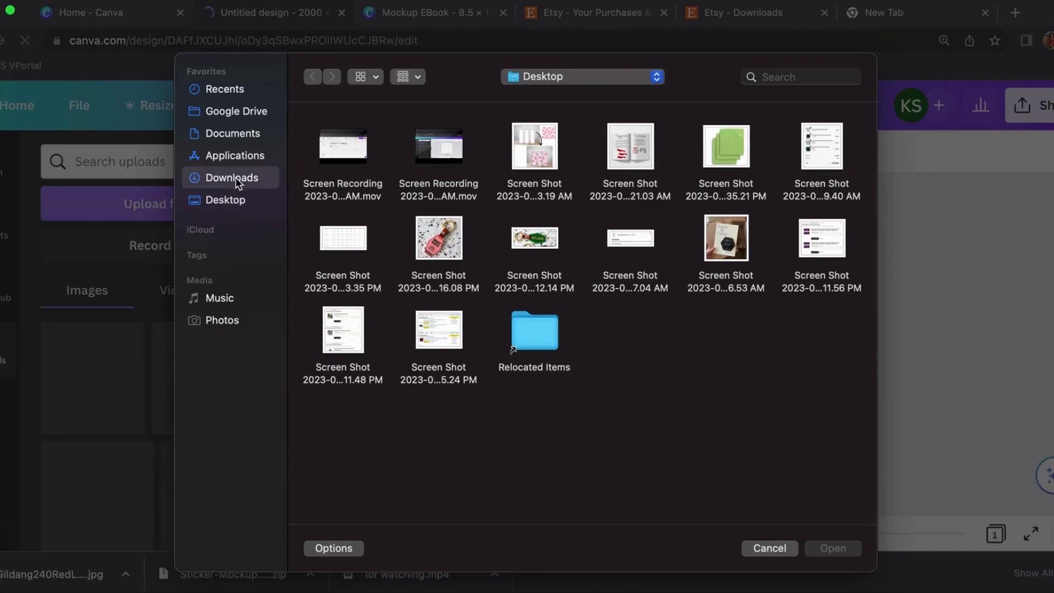
pyautogui.click(343, 148)
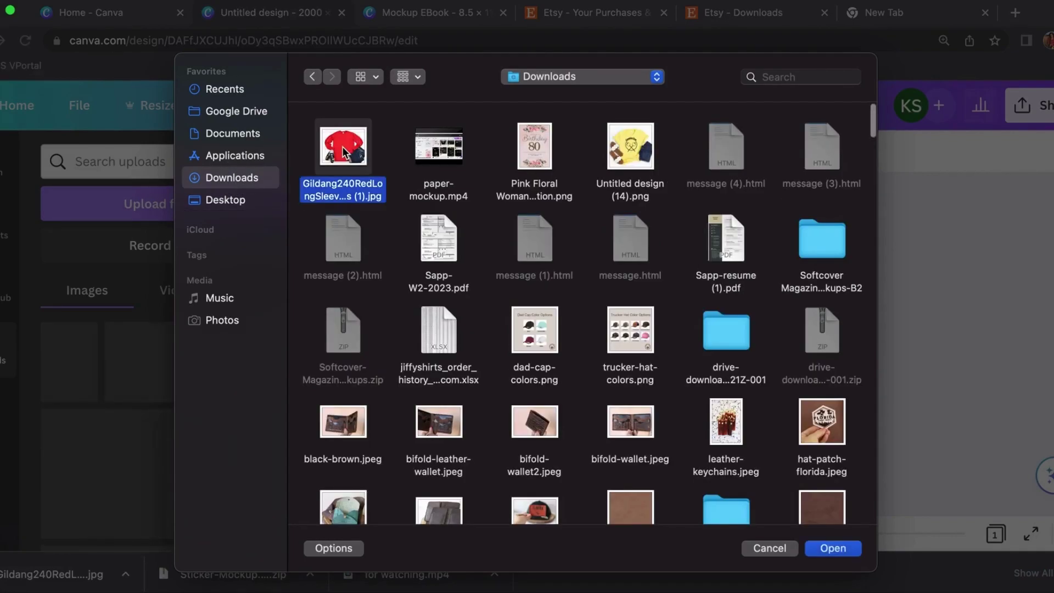
pyautogui.click(833, 548)
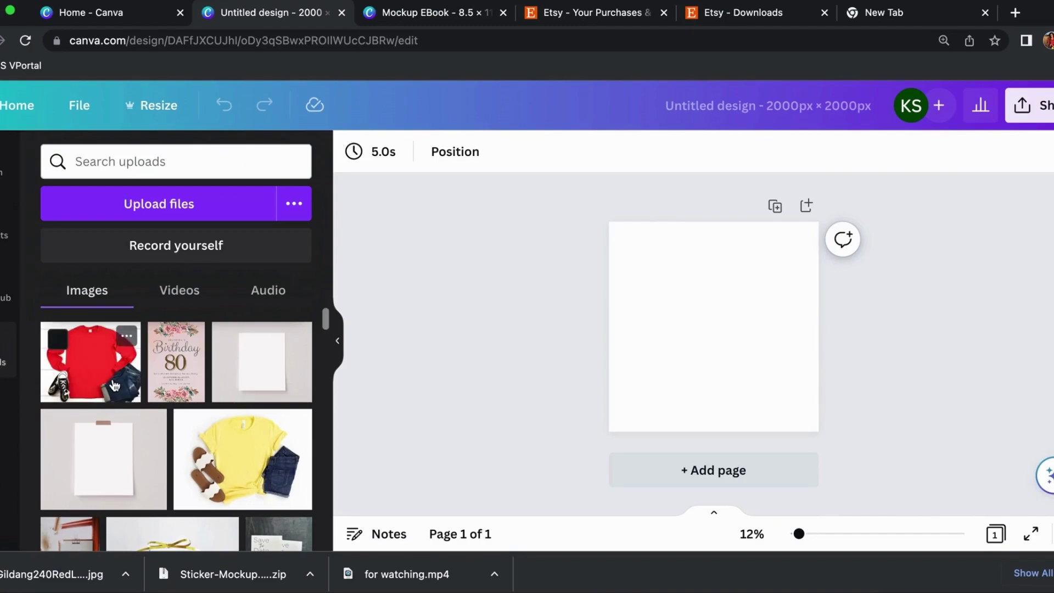
# - Add the uploaded red shirt thumbnail onto the blank square page
pyautogui.click(94, 374)
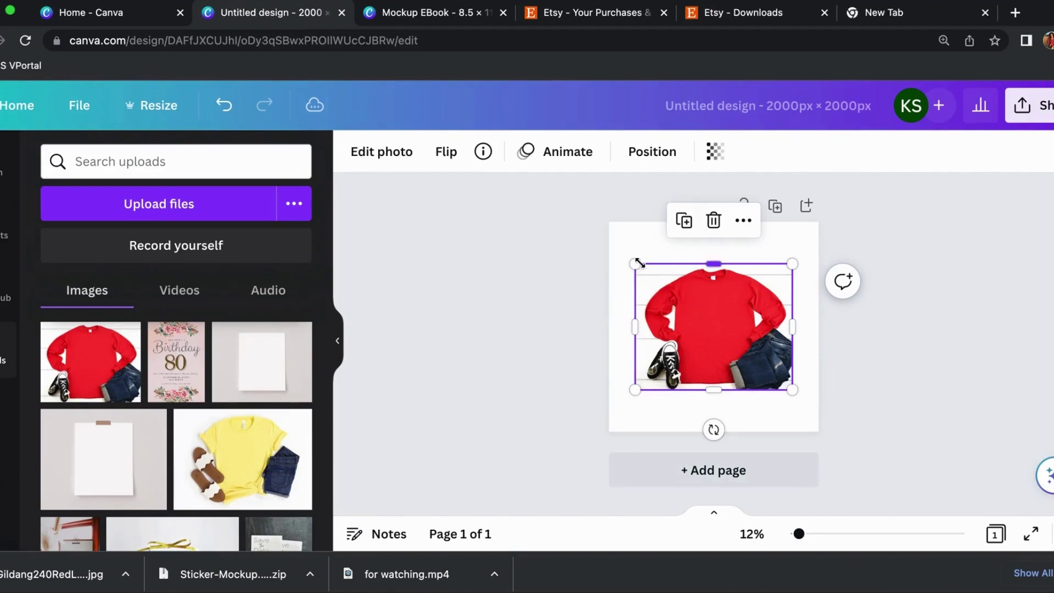
# - Stretch and nudge the shirt photo until it covers the 2000×2000 page edge to edge
pyautogui.moveTo(635, 264); pyautogui.dragTo(583, 222)
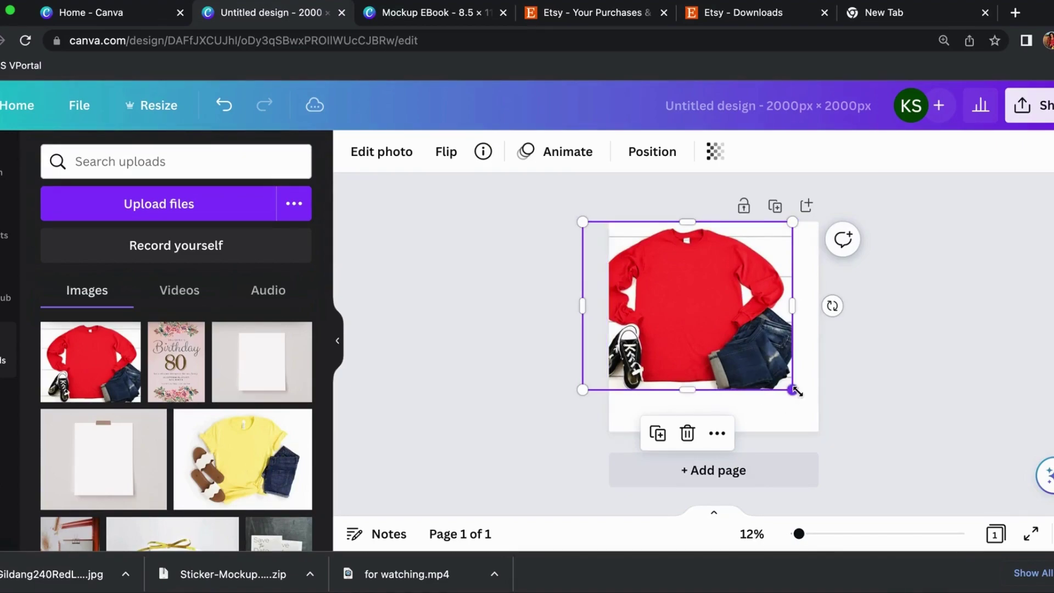
pyautogui.moveTo(793, 391); pyautogui.dragTo(835, 424)
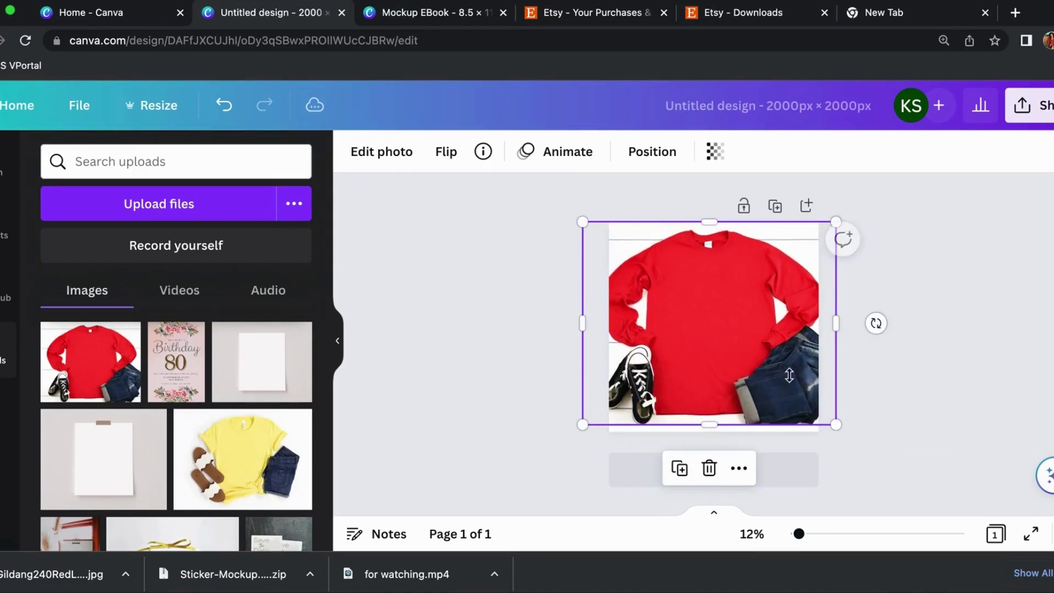
pyautogui.moveTo(770, 349); pyautogui.dragTo(766, 350)
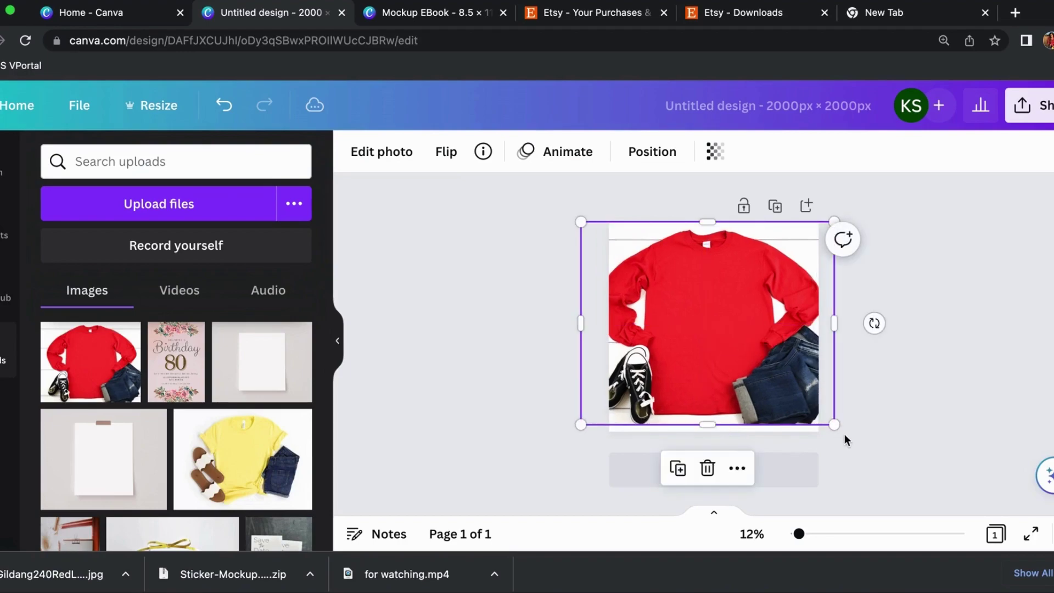
pyautogui.moveTo(834, 422); pyautogui.dragTo(843, 432)
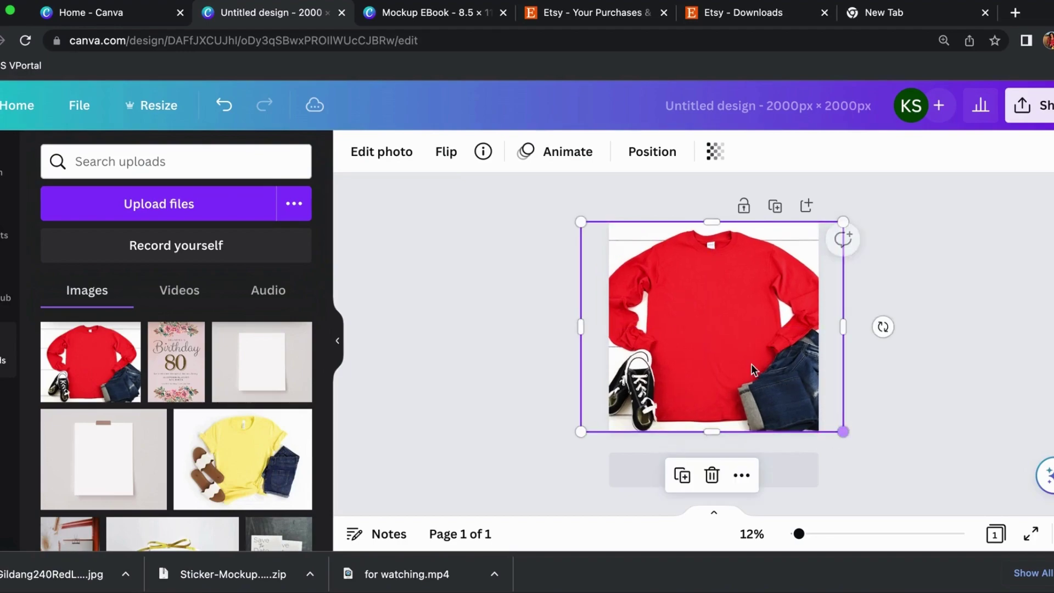
pyautogui.moveTo(752, 369); pyautogui.dragTo(748, 366)
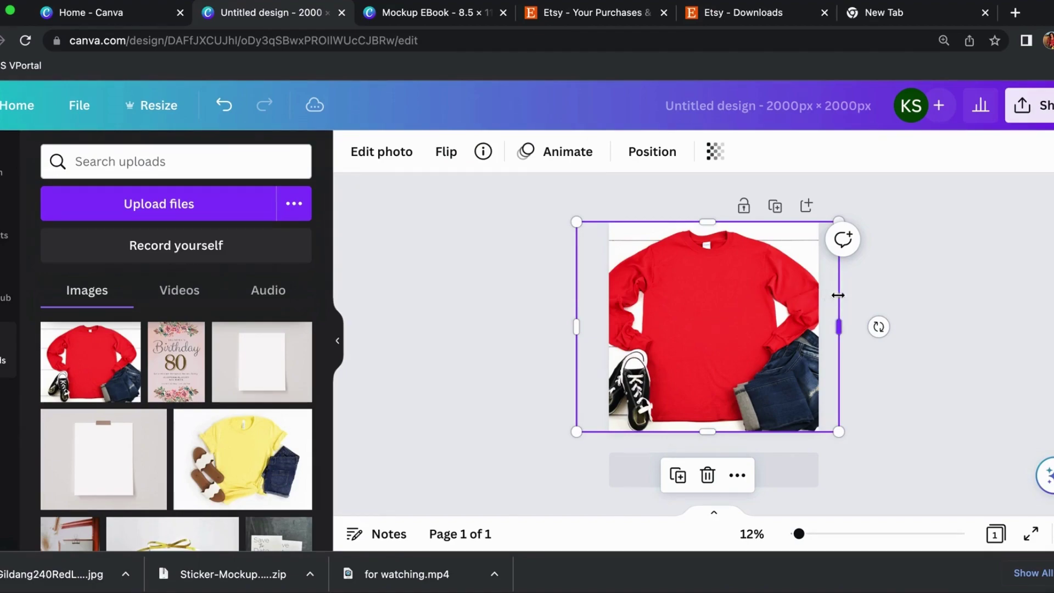
pyautogui.click(941, 304)
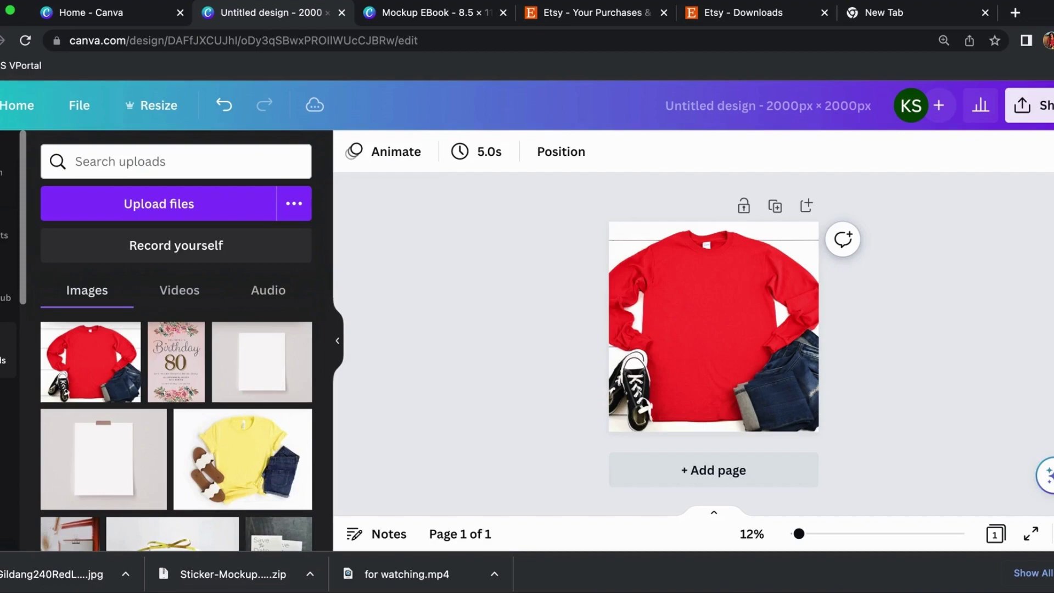
pyautogui.scroll(-5, 10, 330)
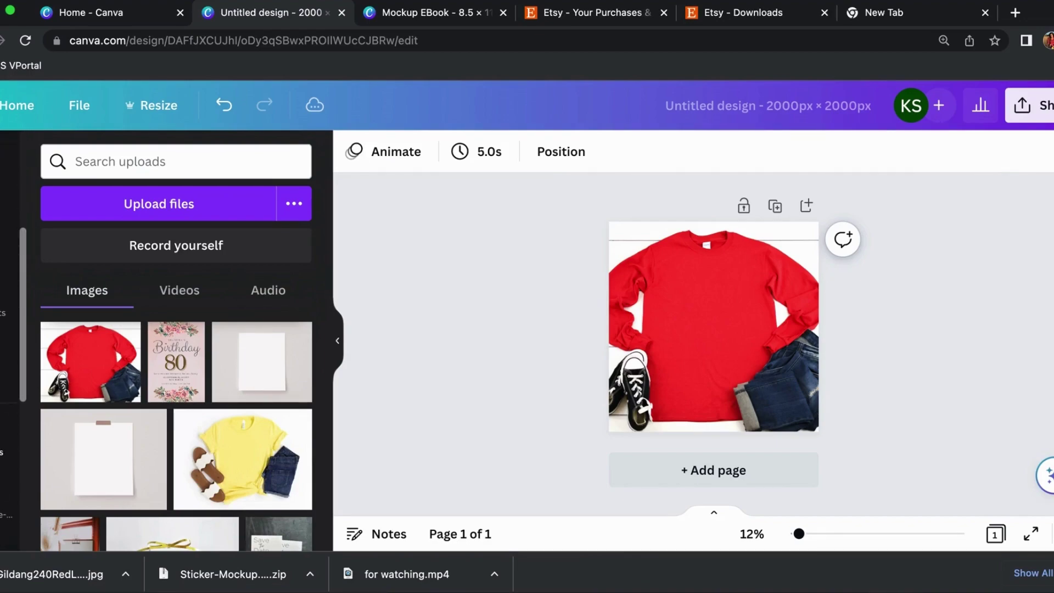
pyautogui.scroll(-5, 10, 329)
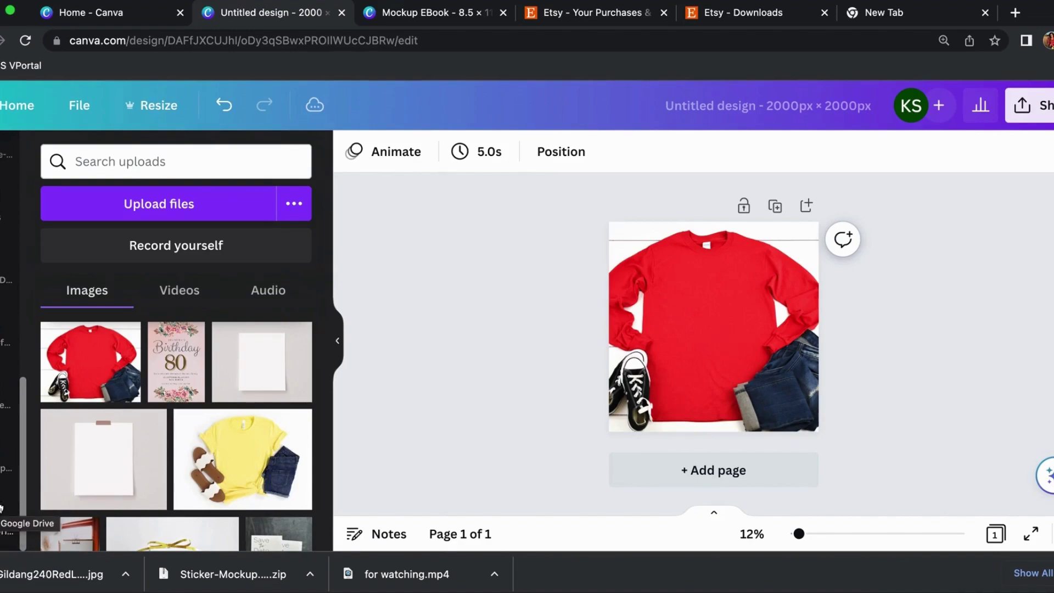
# - Browse the connected Google Drive folders, load more, and open the 'mockup' folder
pyautogui.click(8, 524)
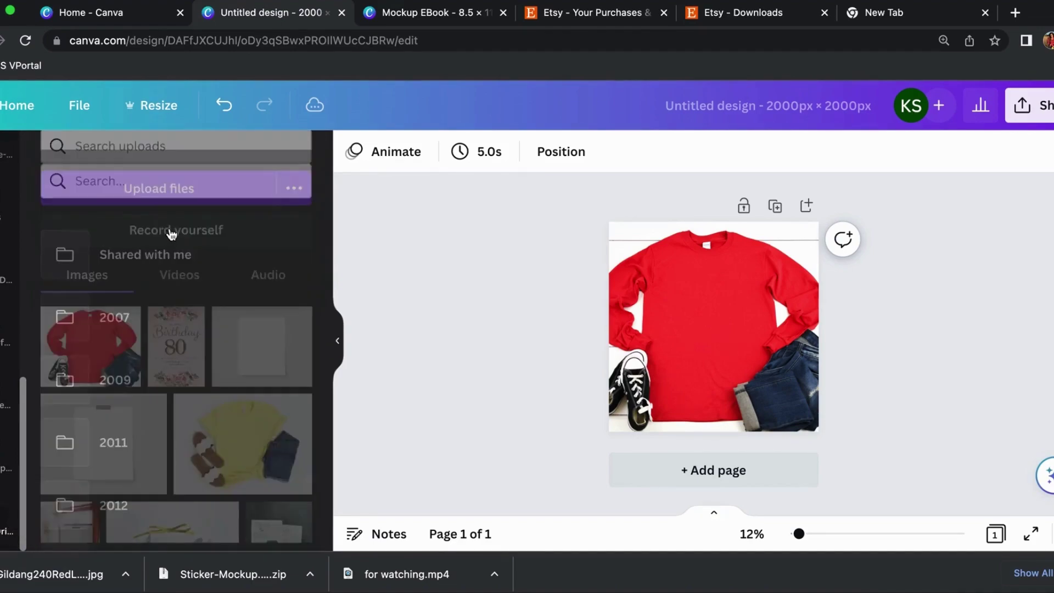
pyautogui.scroll(-3, 113, 442)
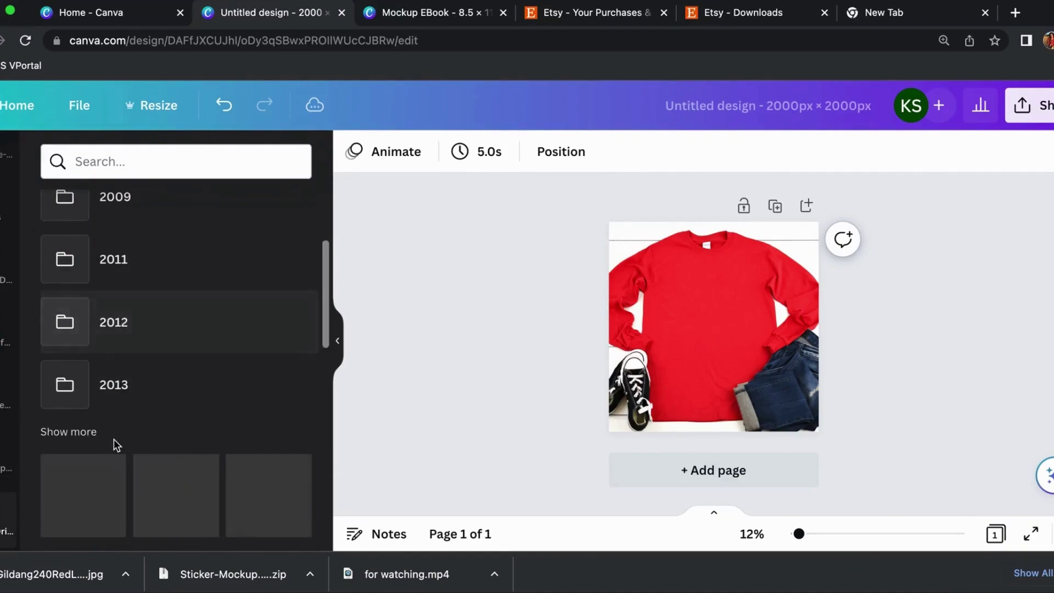
pyautogui.click(77, 446)
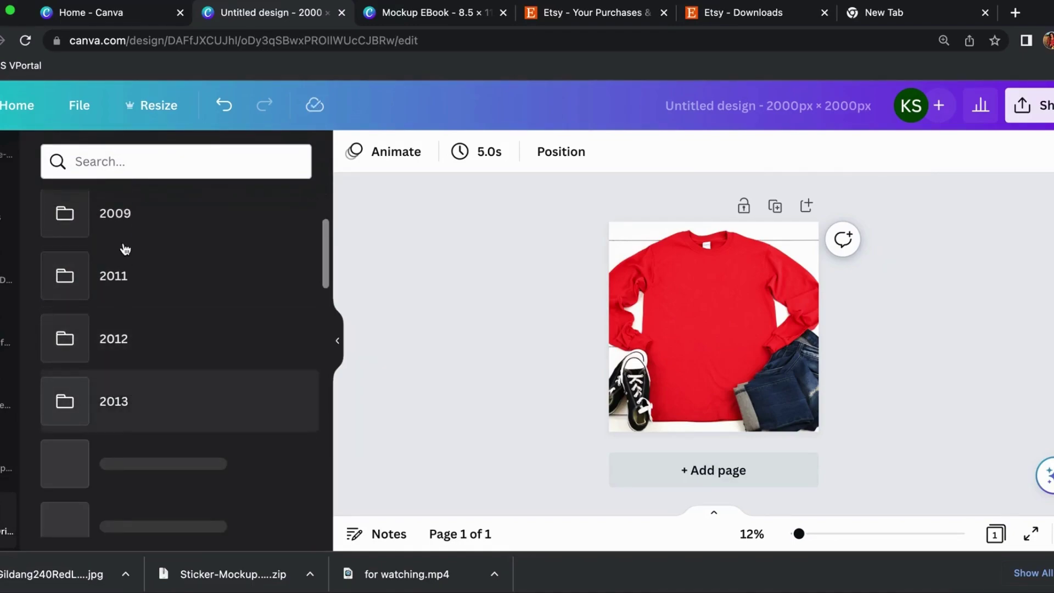
pyautogui.scroll(-8, 131, 396)
pyautogui.scroll(-15, 132, 395)
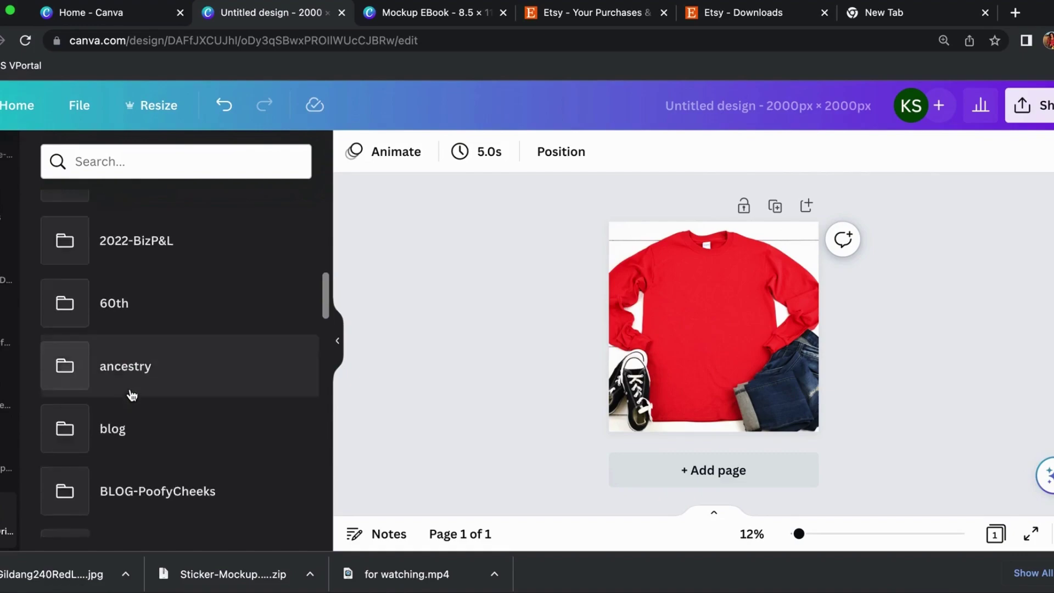
pyautogui.click(127, 351)
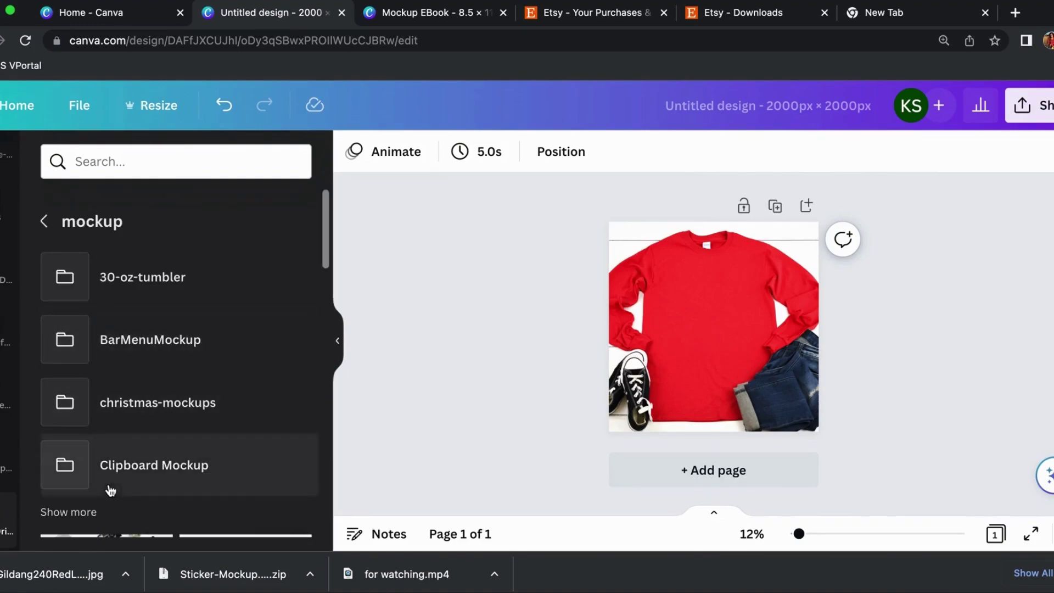
# - Load all of the mockup folder's contents and scroll down to the sweatshirt mockup photos
pyautogui.click(78, 511)
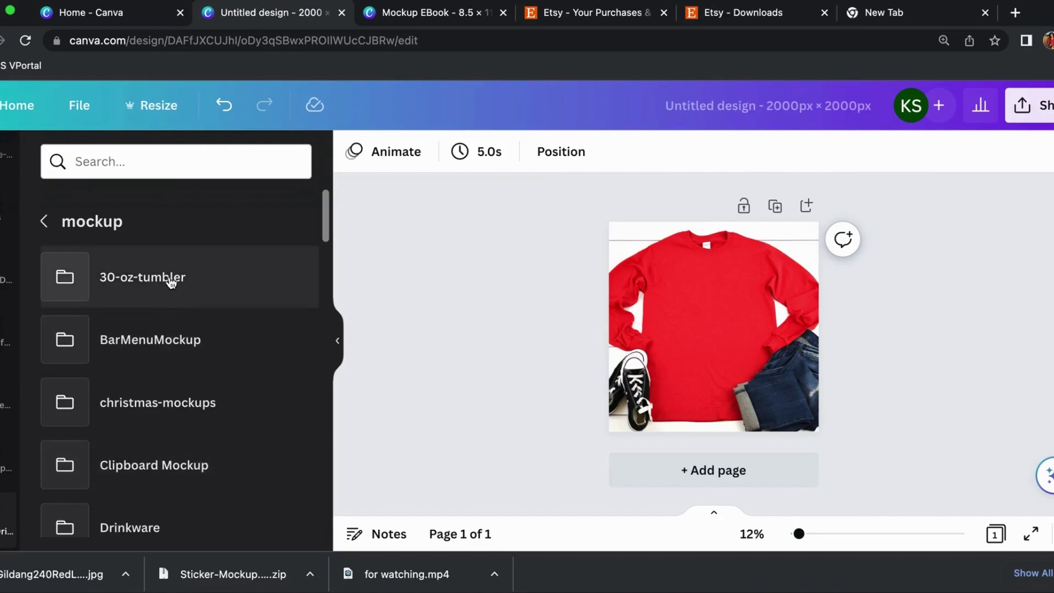
pyautogui.scroll(-3, 173, 407)
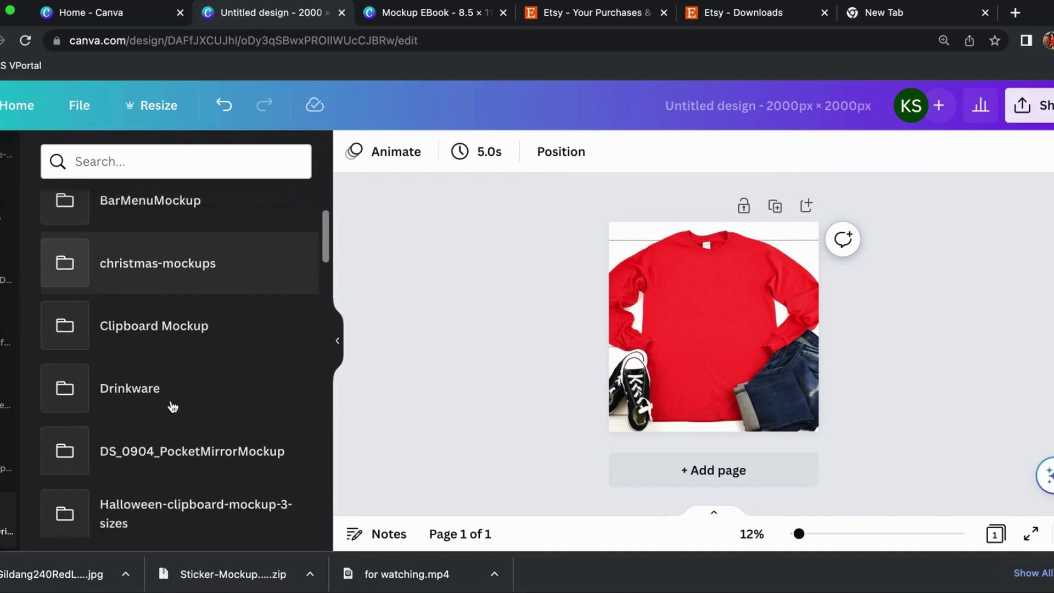
pyautogui.scroll(-3, 167, 386)
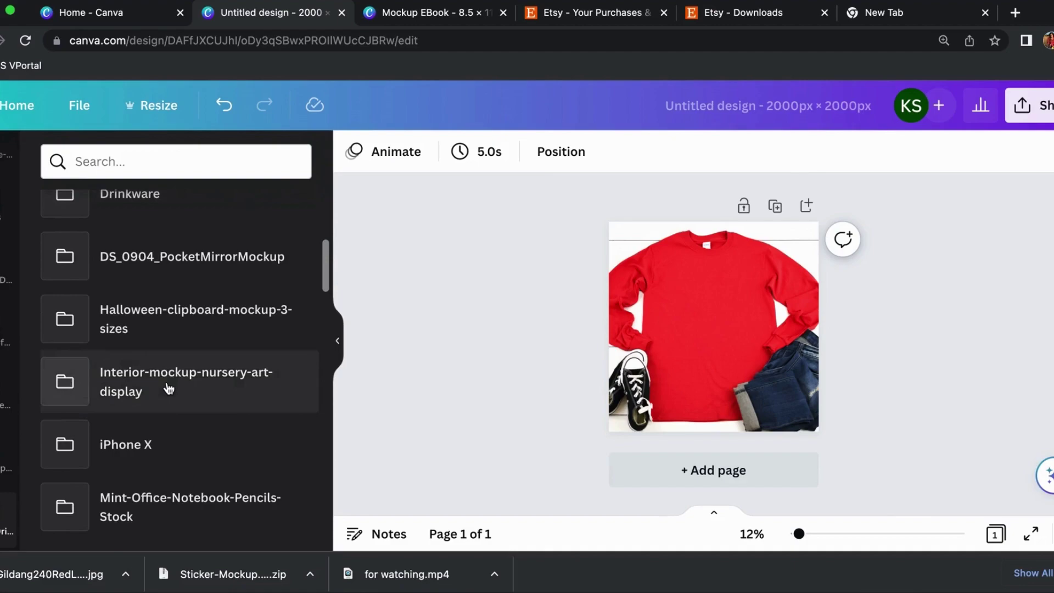
pyautogui.scroll(-3, 168, 387)
pyautogui.scroll(-5, 158, 441)
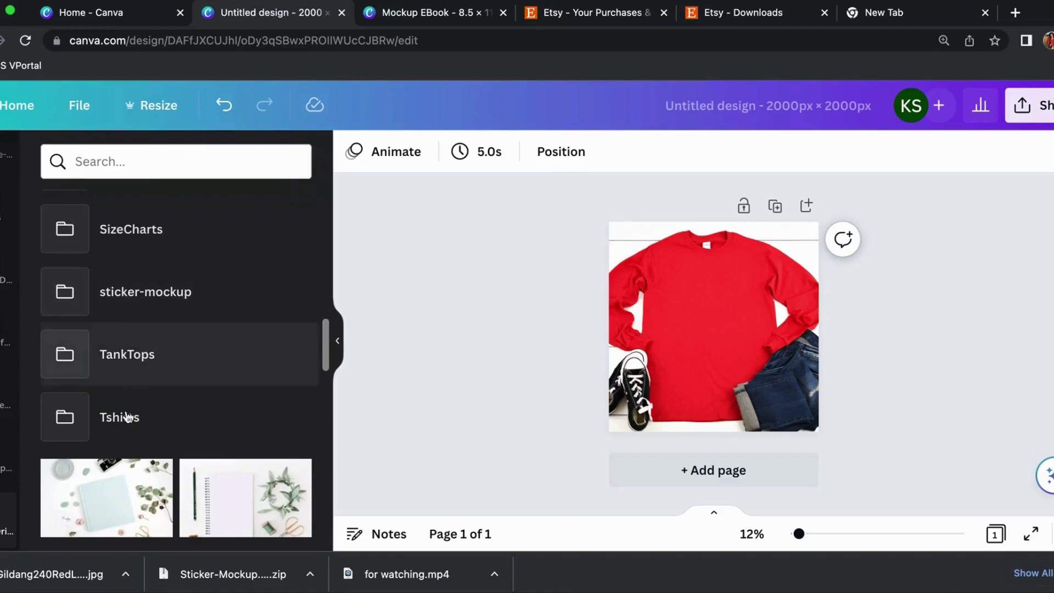
pyautogui.scroll(-8, 125, 420)
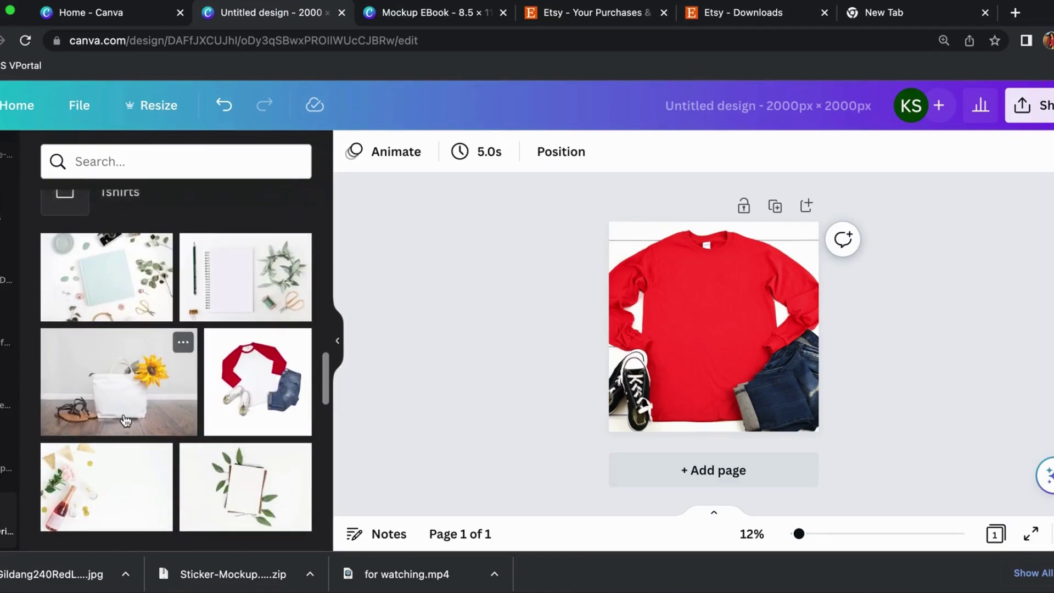
pyautogui.scroll(-2, 125, 420)
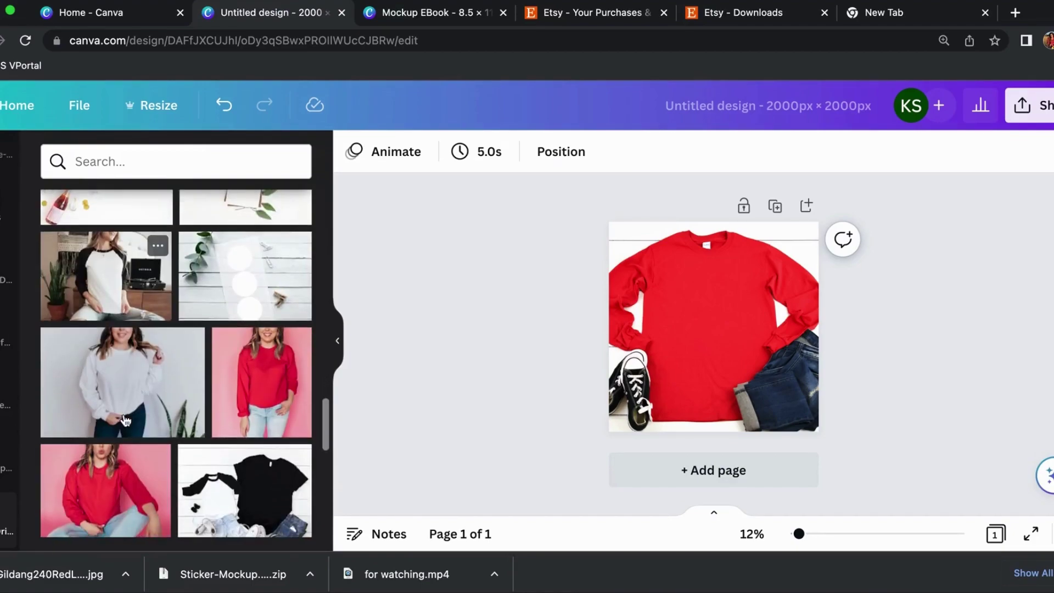